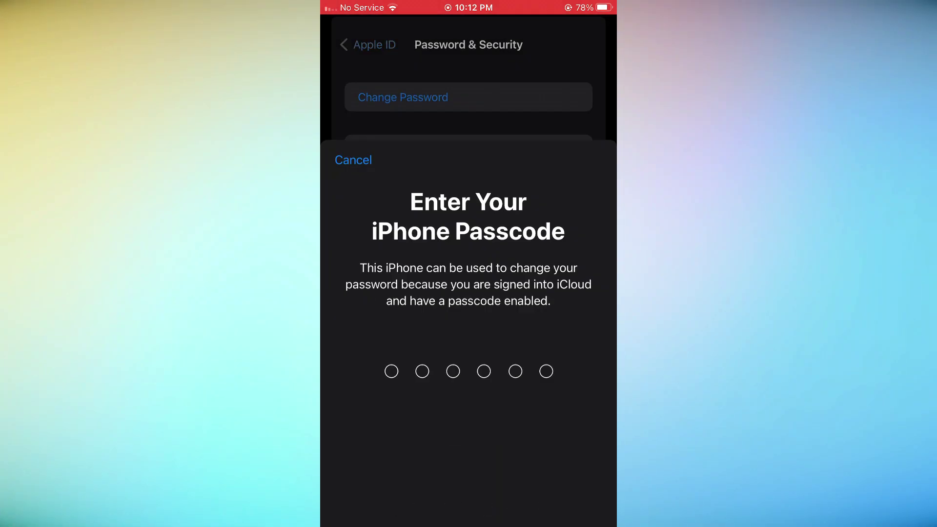
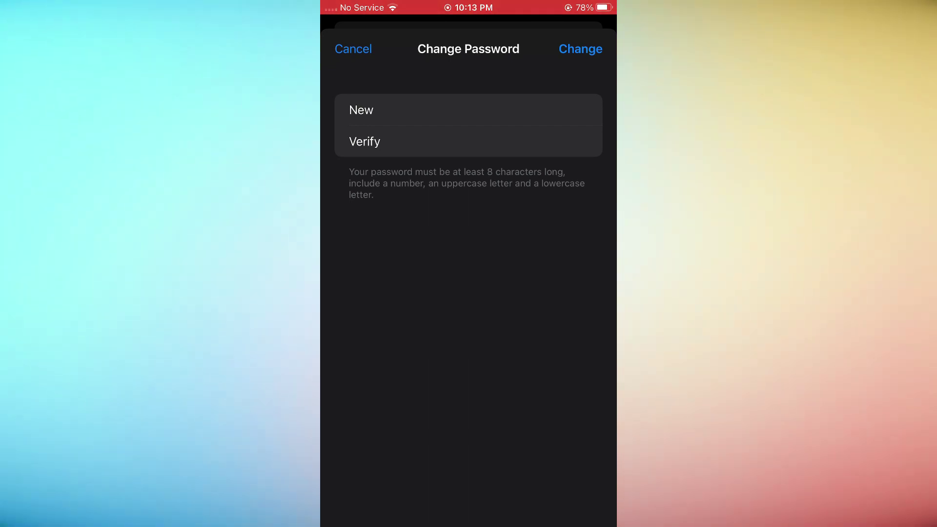
# Submit the new Apple ID password and return to the home screen.
pyautogui.press('Return')
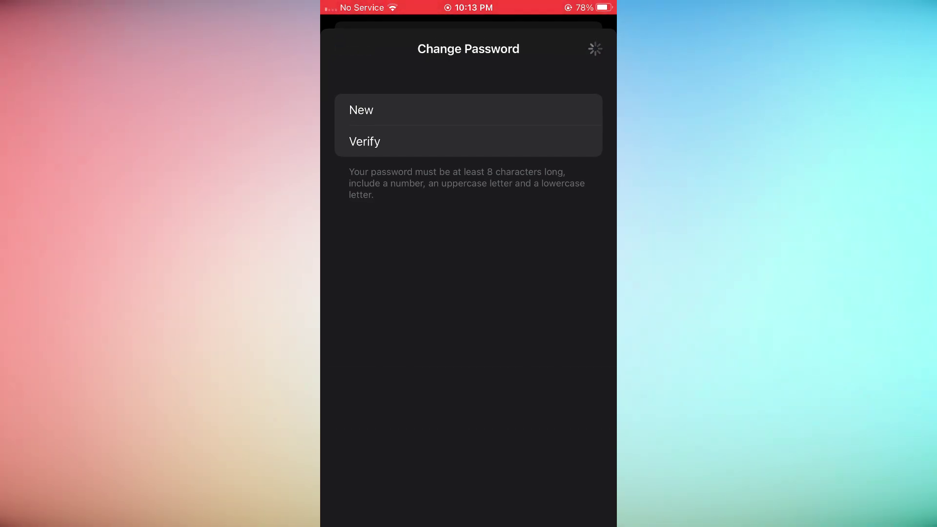
pyautogui.press('Home')
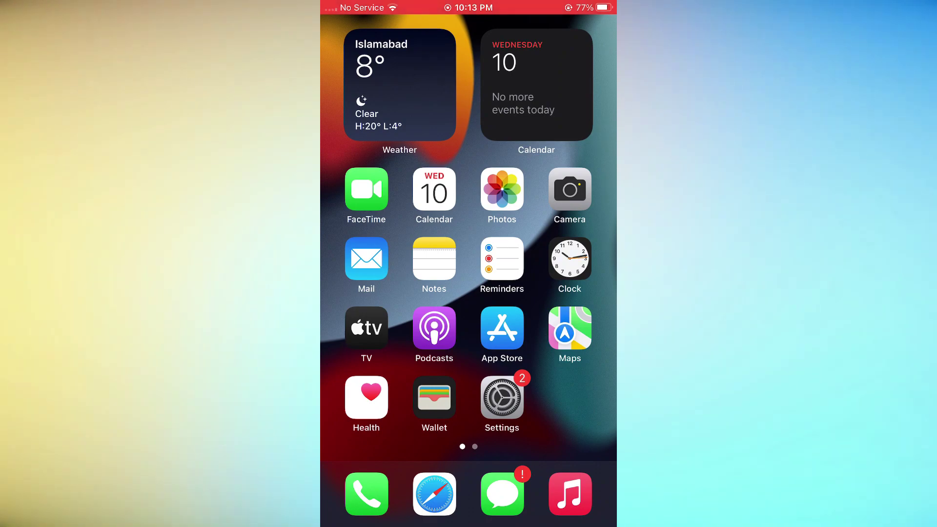